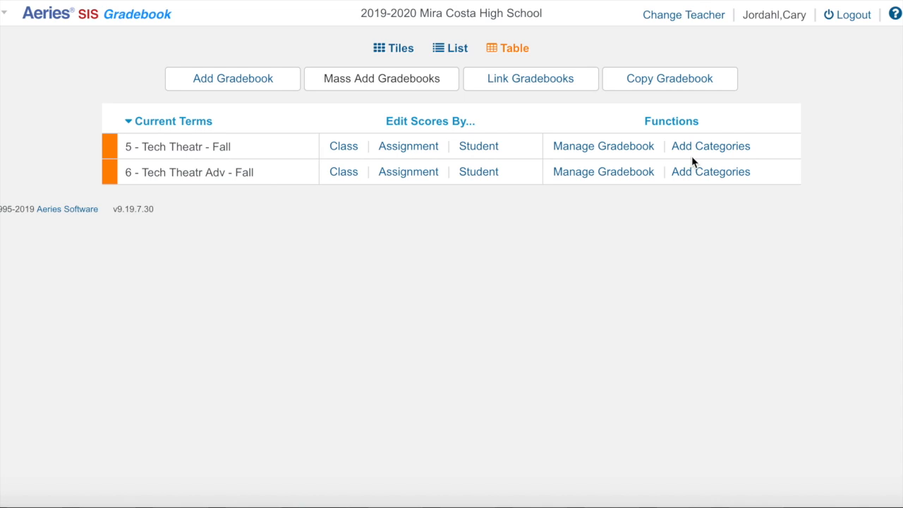
# Add the grading categories tests, quizzes and homework to the 5 - Tech Theatr - Fall gradebook
pyautogui.click(692, 152)
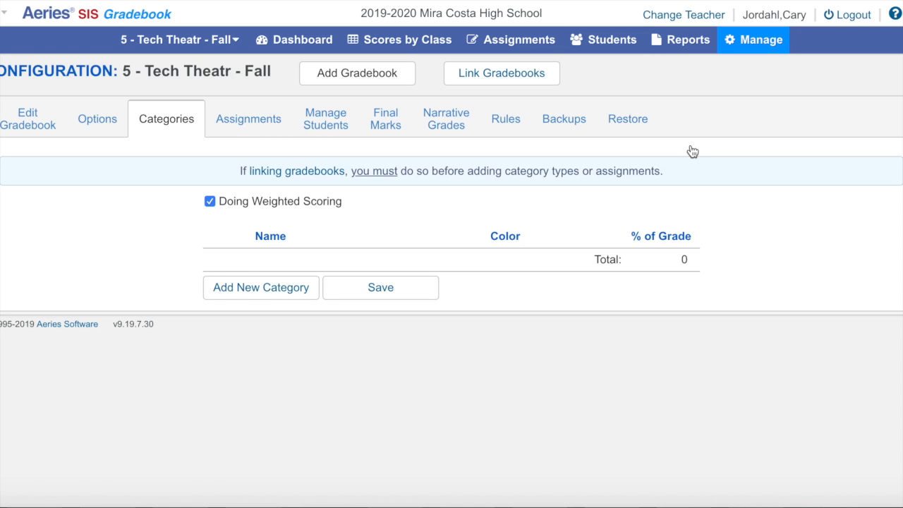
pyautogui.click(314, 288)
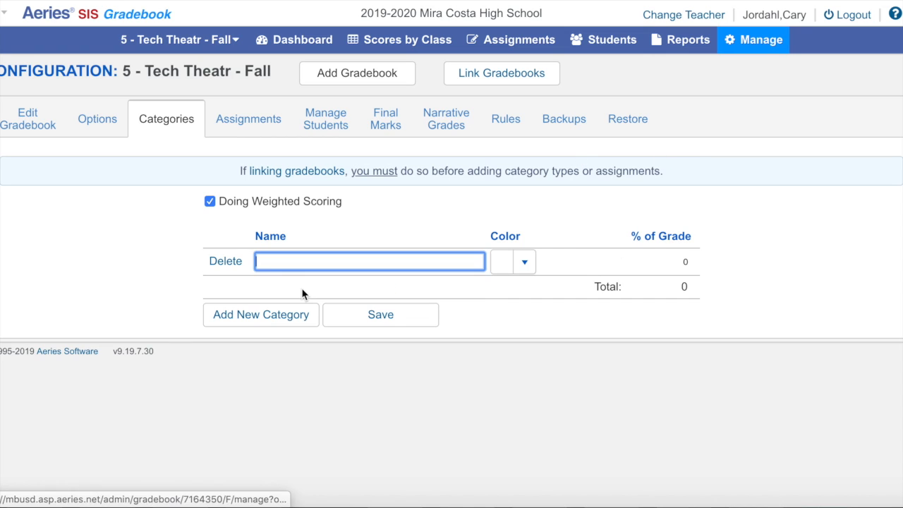
pyautogui.write('tests')
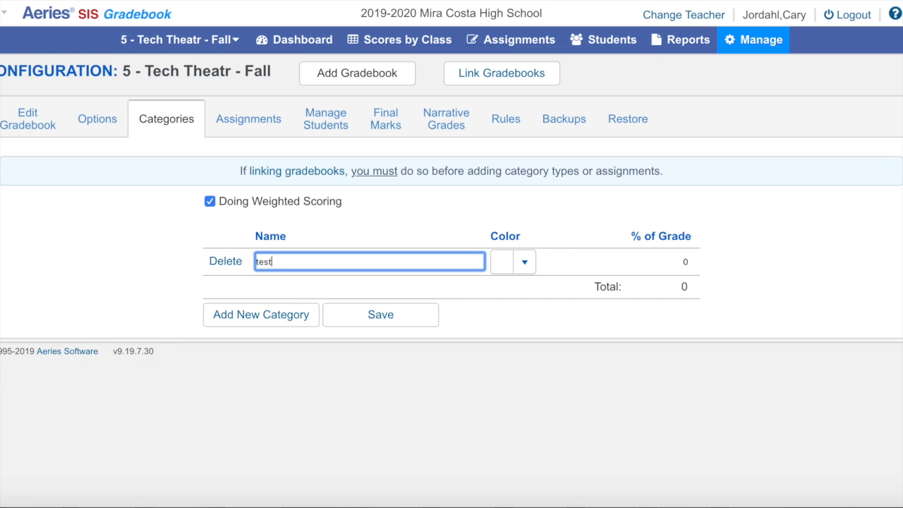
pyautogui.click(282, 315)
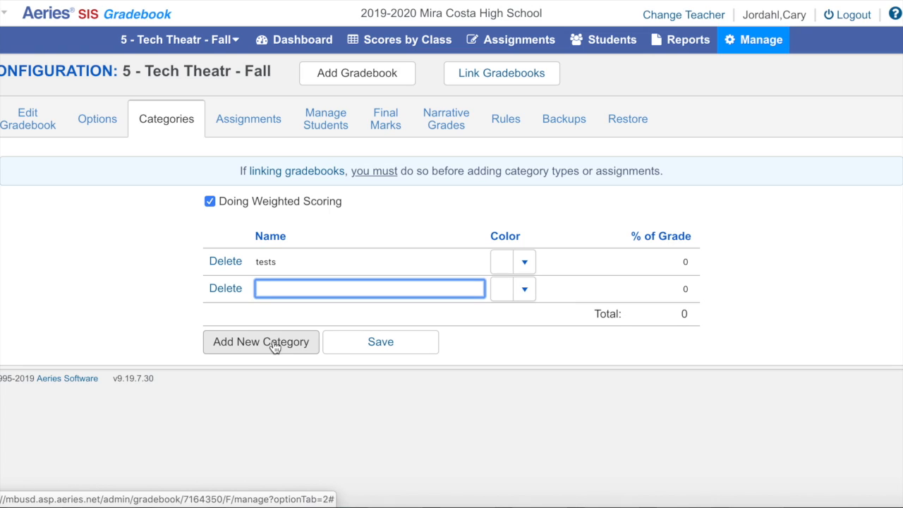
pyautogui.write('quizzes')
pyautogui.click(274, 342)
pyautogui.write('home')
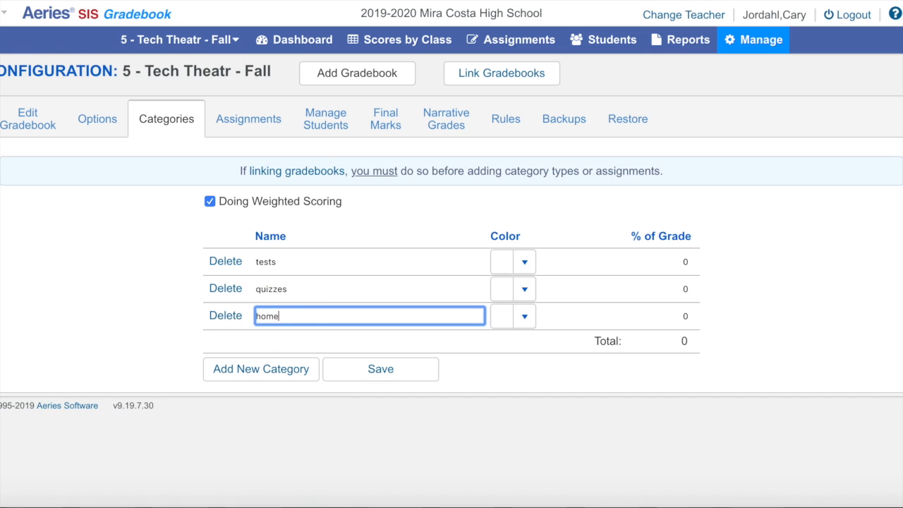
pyautogui.write('work')
# With weighted scoring enabled, set the grade percentages to 30 for tests, 20 for quizzes and 50 for homework
pyautogui.click(212, 205)
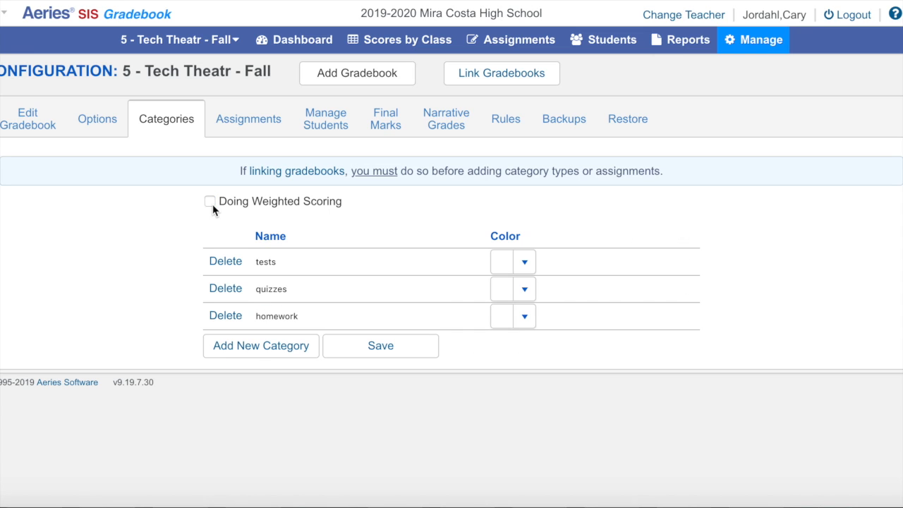
pyautogui.click(212, 203)
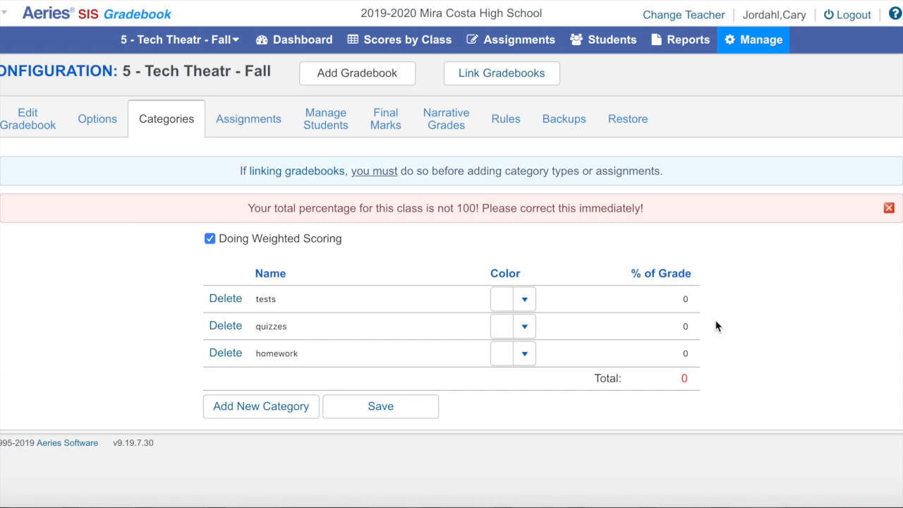
pyautogui.click(677, 299)
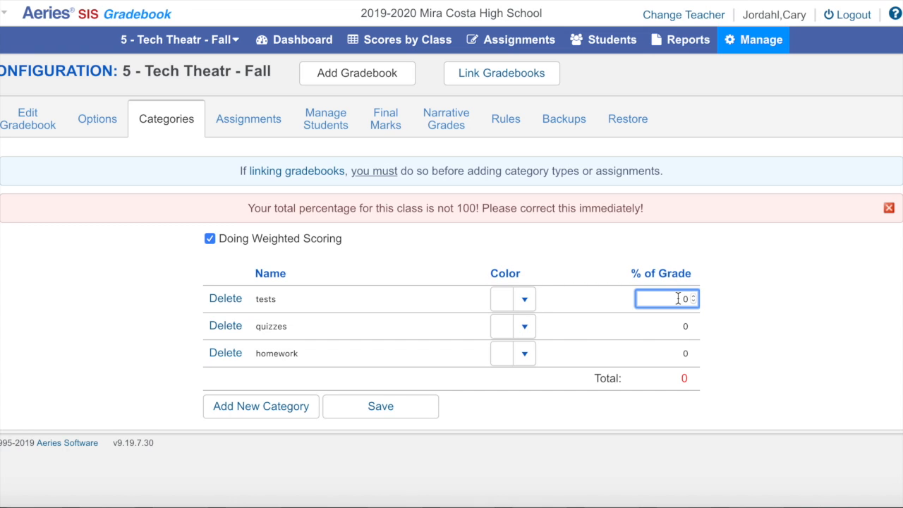
pyautogui.write('3')
pyautogui.click(681, 325)
pyautogui.write('2')
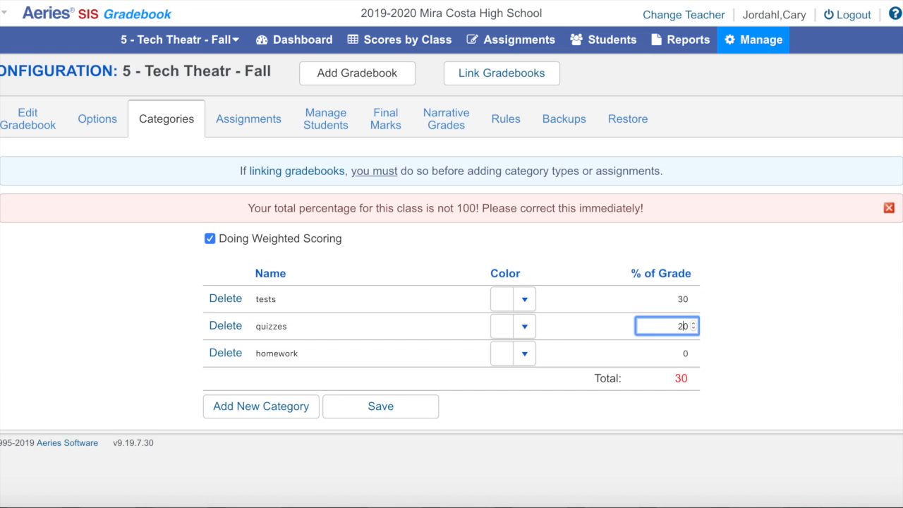
pyautogui.click(681, 353)
pyautogui.write('50')
pyautogui.press('BackSpace')
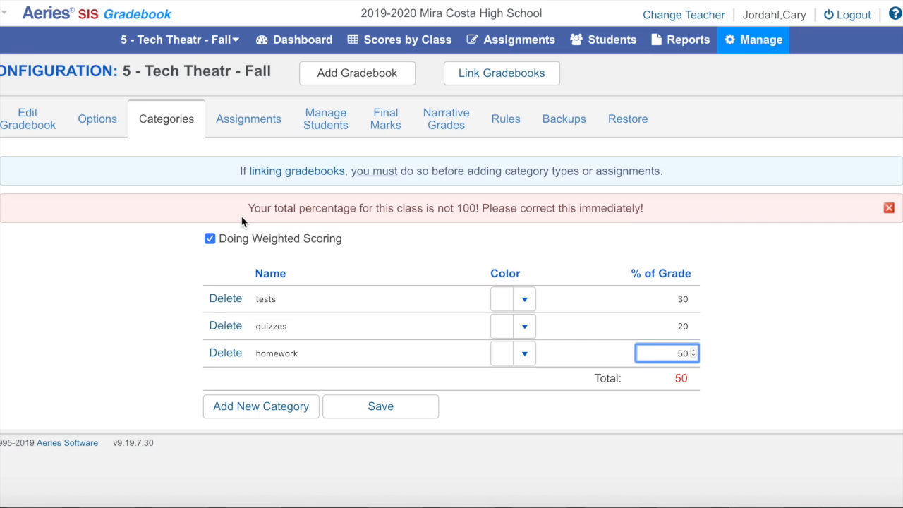
pyautogui.press('Return')
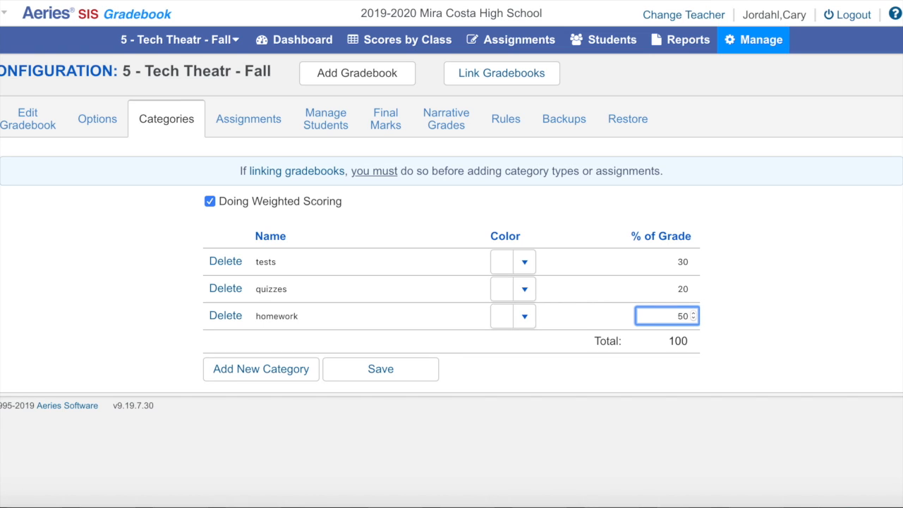
# Add a fourth category named Ungraded Benchmark Assessment
pyautogui.click(262, 371)
pyautogui.write('Benchmark Assessment')
pyautogui.click(255, 343)
pyautogui.write('Ungraded')
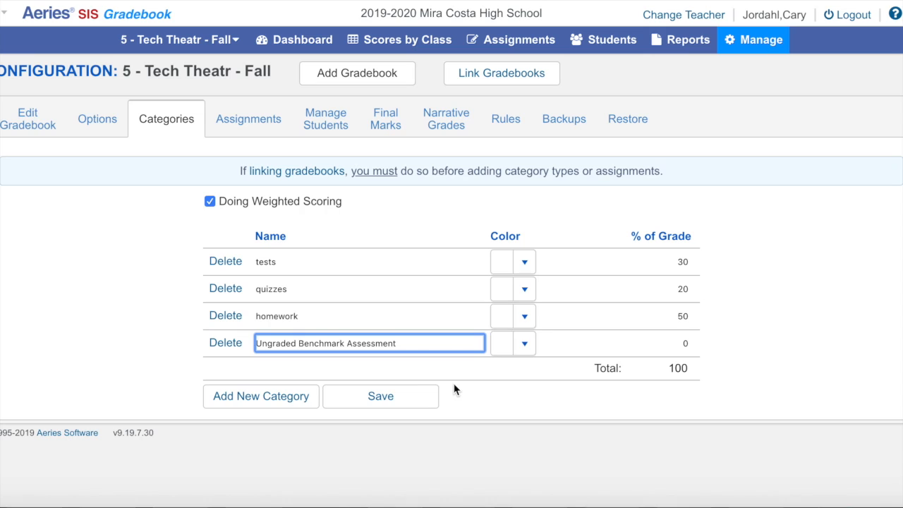
# Turn off weighted scoring and save the gradebook's categories
pyautogui.click(209, 202)
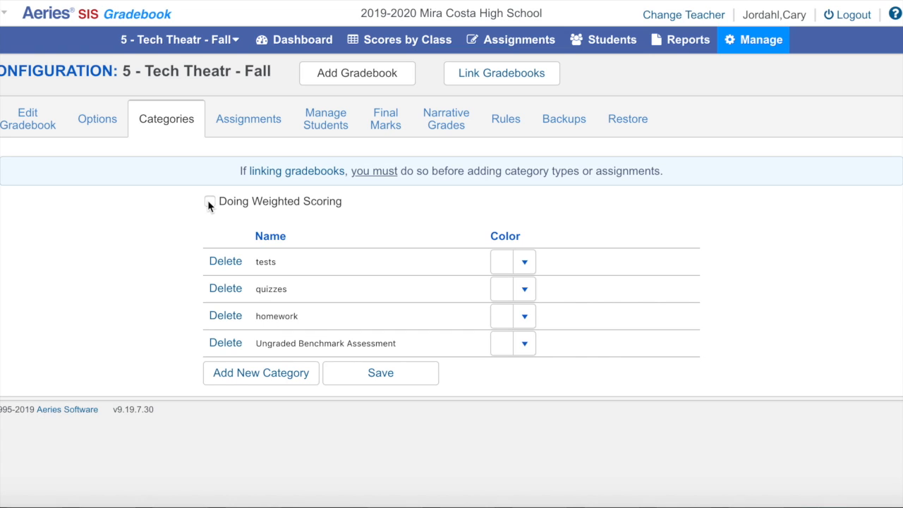
pyautogui.click(395, 387)
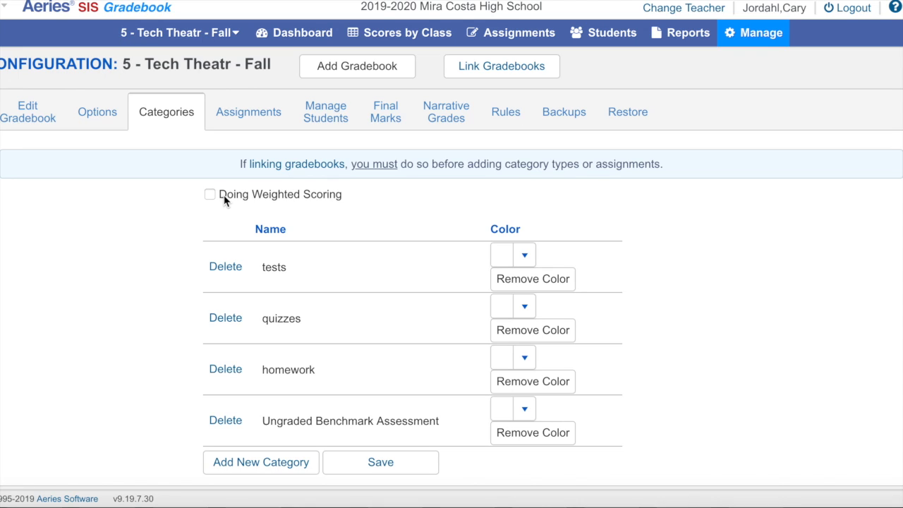
# Enable weighting assignment scores by category in the gradebook's options and return to its category list
pyautogui.click(108, 118)
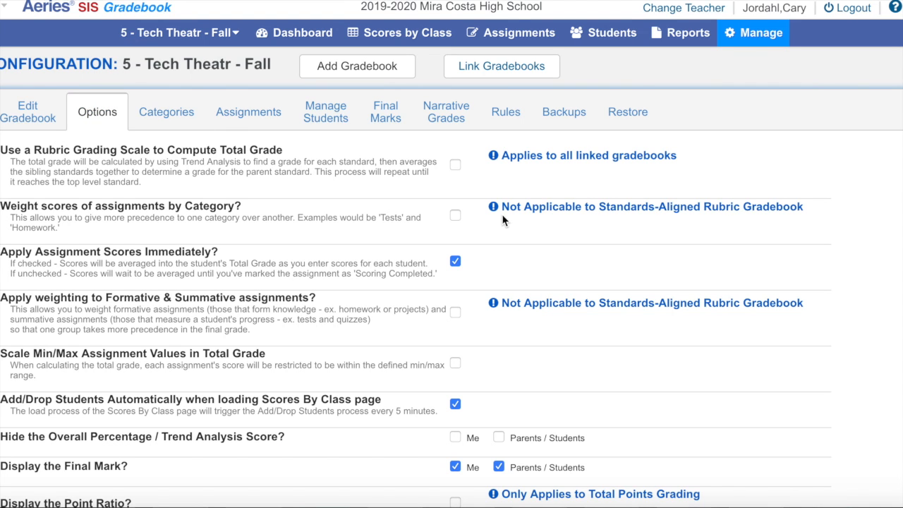
pyautogui.click(455, 216)
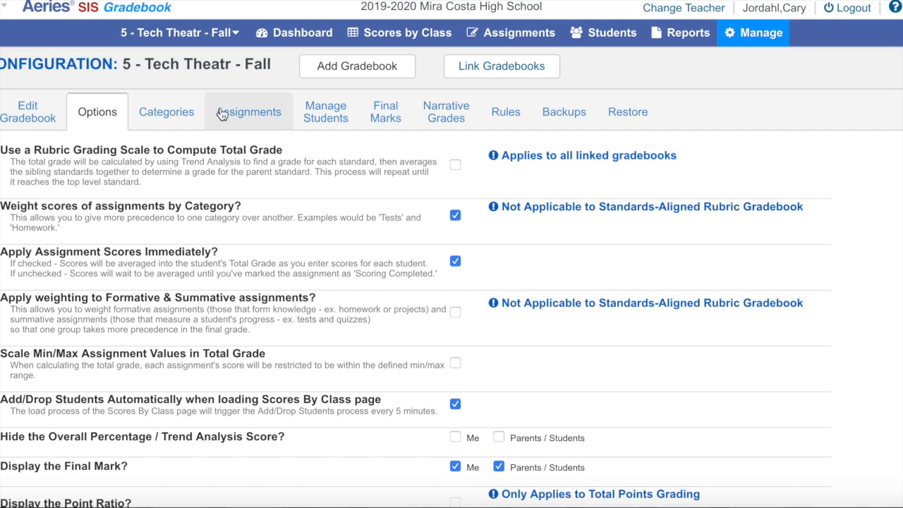
pyautogui.click(177, 111)
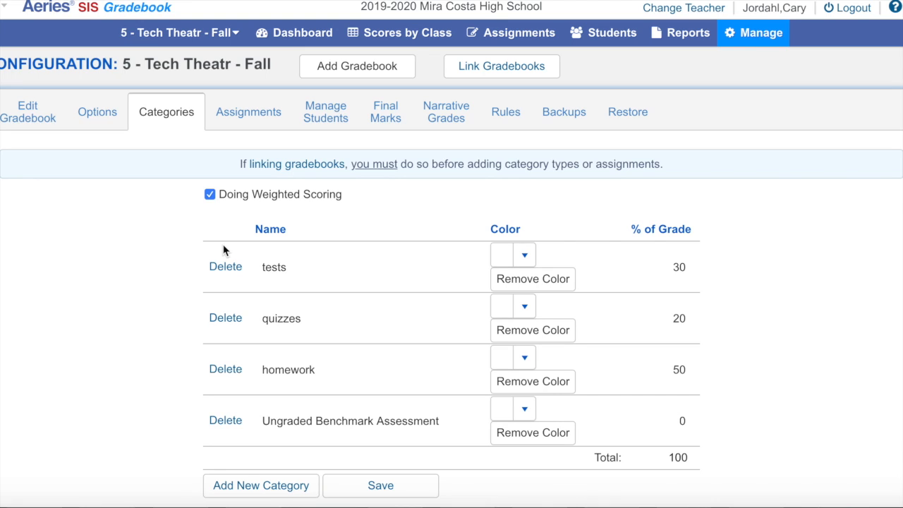
# Unlink the two Fall Tech Theatr gradebooks by setting both of their group numbers to 0, and save
pyautogui.click(162, 36)
pyautogui.click(285, 36)
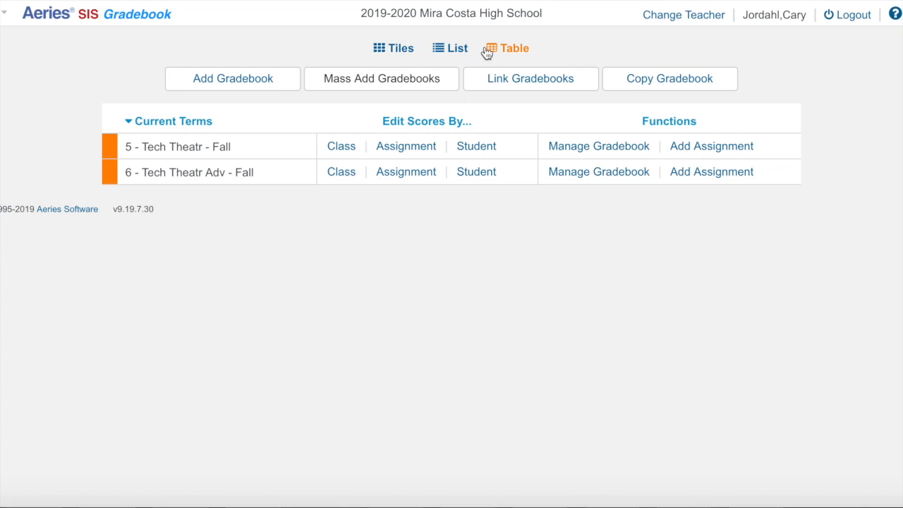
pyautogui.click(497, 81)
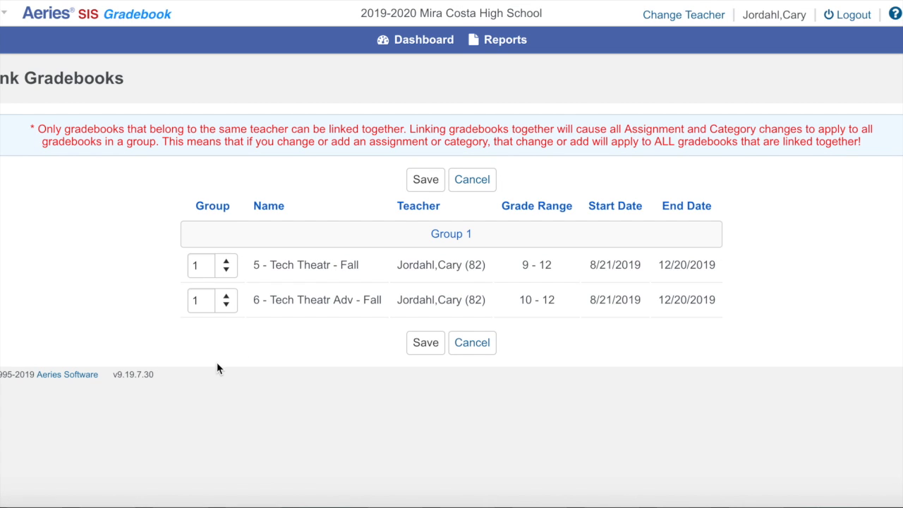
pyautogui.click(223, 271)
pyautogui.click(227, 306)
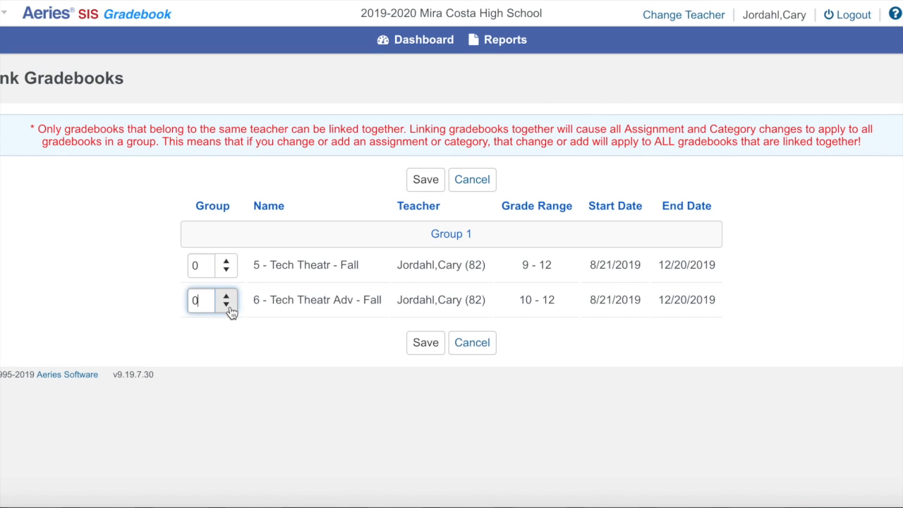
pyautogui.click(419, 343)
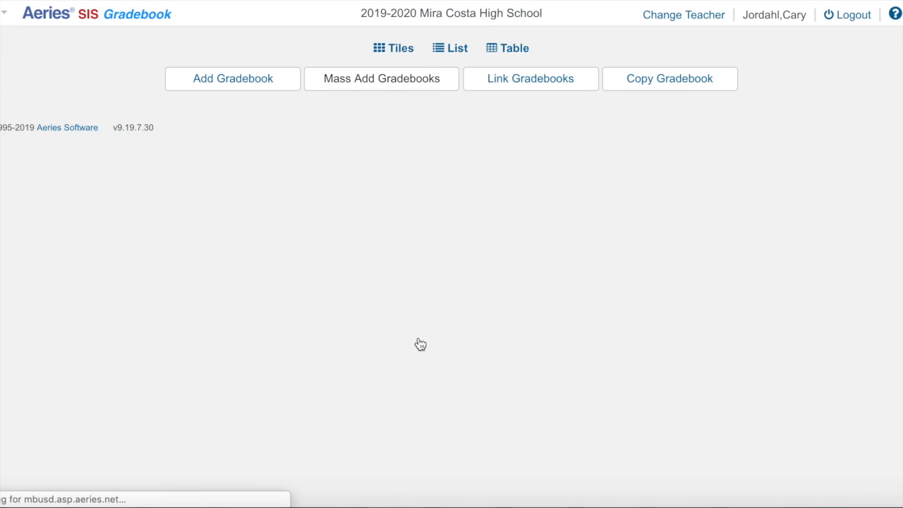